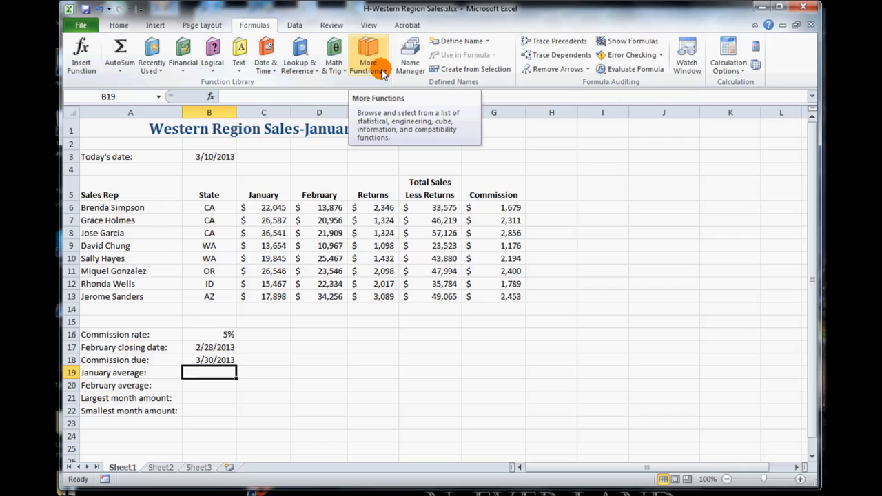
- Insert the statistical AVERAGE function in cell B19 and move its arguments dialog clear of the sales data
{"action": "left_click", "coordinate": [382, 73]}
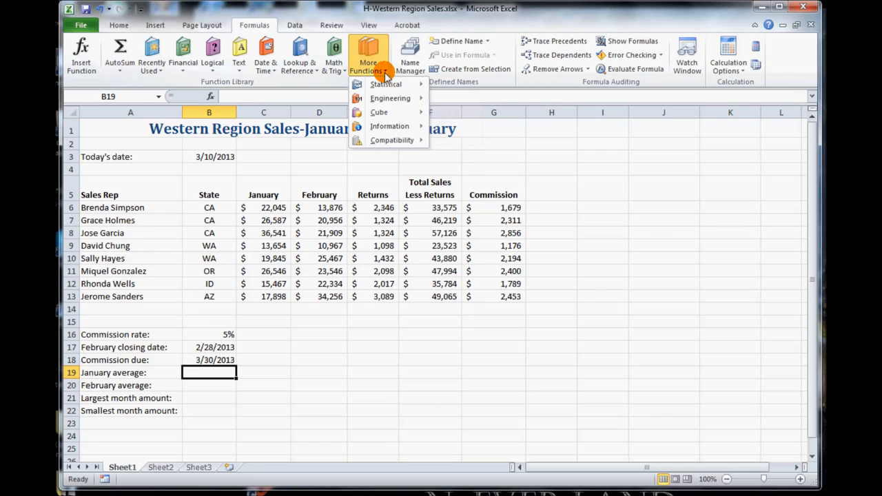
{"action": "mouse_move", "coordinate": [386, 87]}
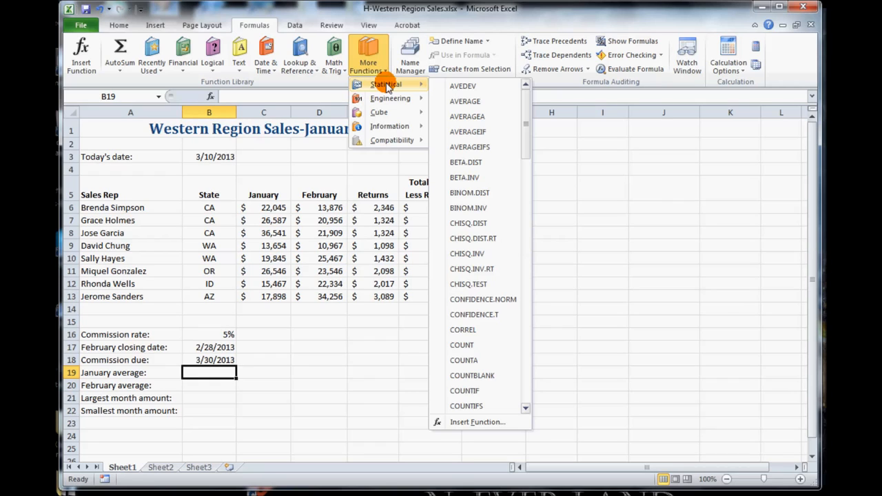
{"action": "left_click", "coordinate": [475, 103]}
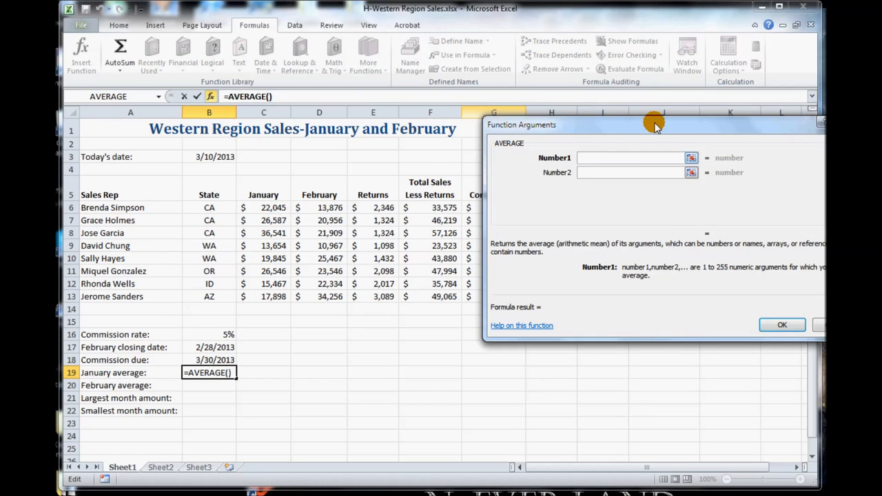
{"action": "left_click_drag", "start_coordinate": [622, 125], "coordinate": [492, 112]}
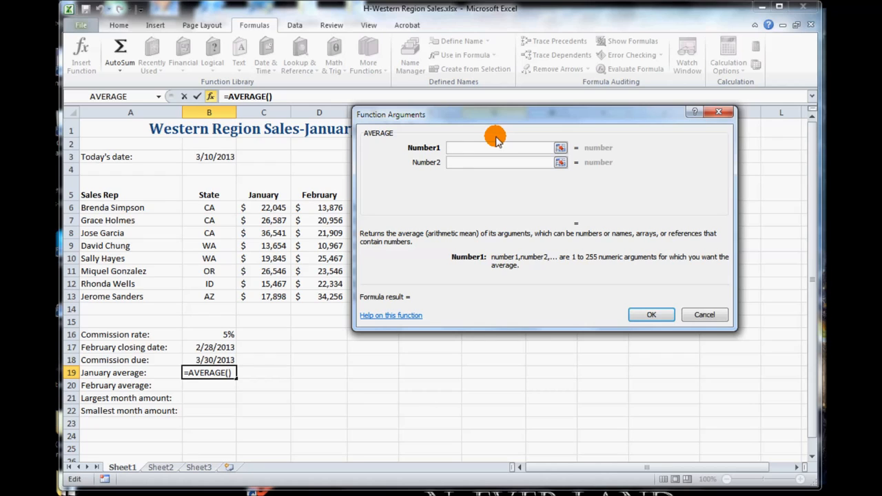
{"action": "left_click_drag", "start_coordinate": [500, 115], "coordinate": [562, 110]}
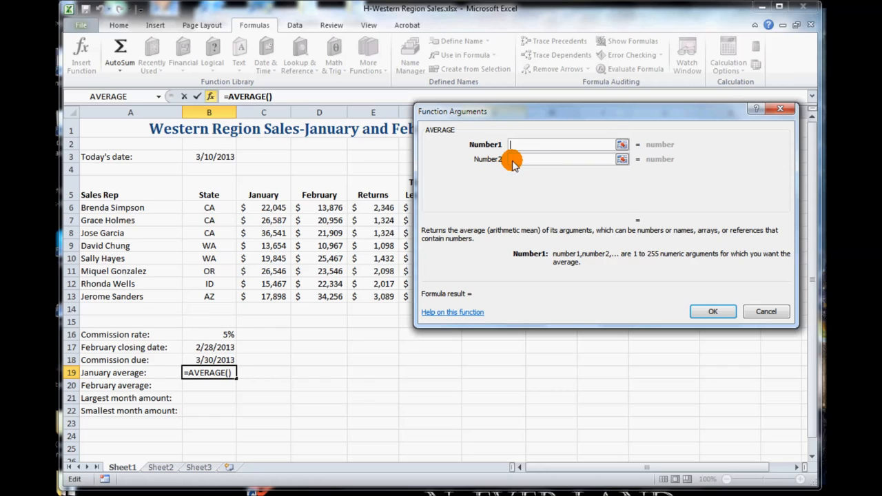
{"action": "left_click_drag", "start_coordinate": [523, 111], "coordinate": [654, 102]}
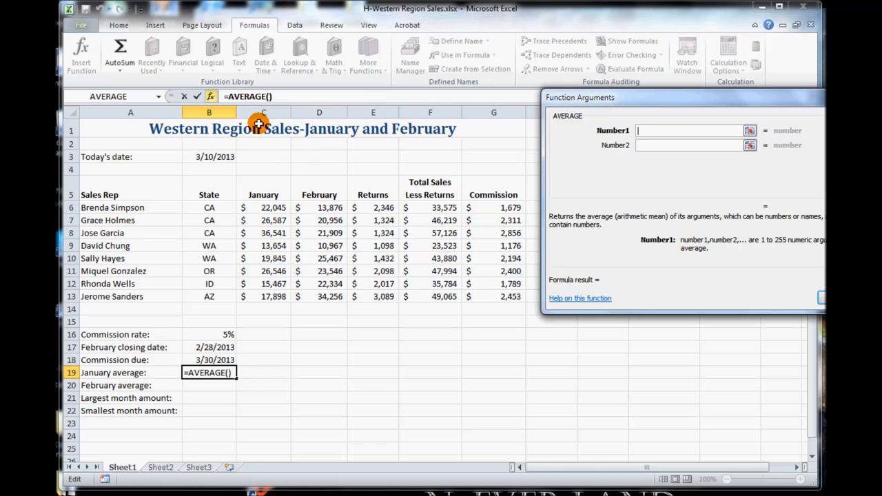
- Set the January sales range C6:C13 as the AVERAGE function's first argument and complete the formula
{"action": "left_click", "coordinate": [266, 206]}
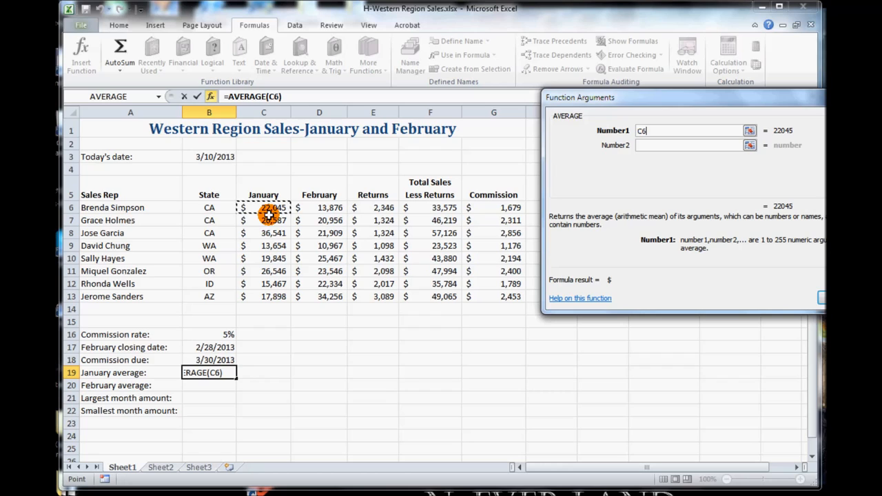
{"action": "left_click", "coordinate": [274, 292], "text": "shift"}
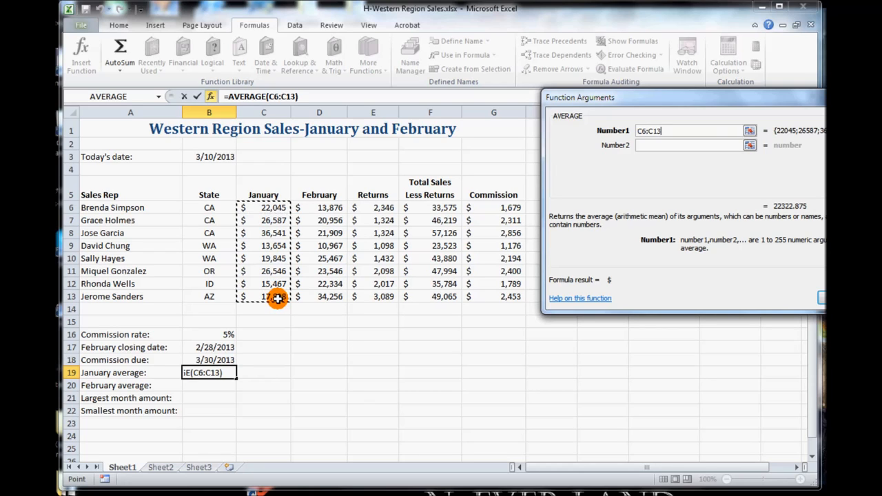
{"action": "left_click_drag", "start_coordinate": [284, 210], "coordinate": [275, 295]}
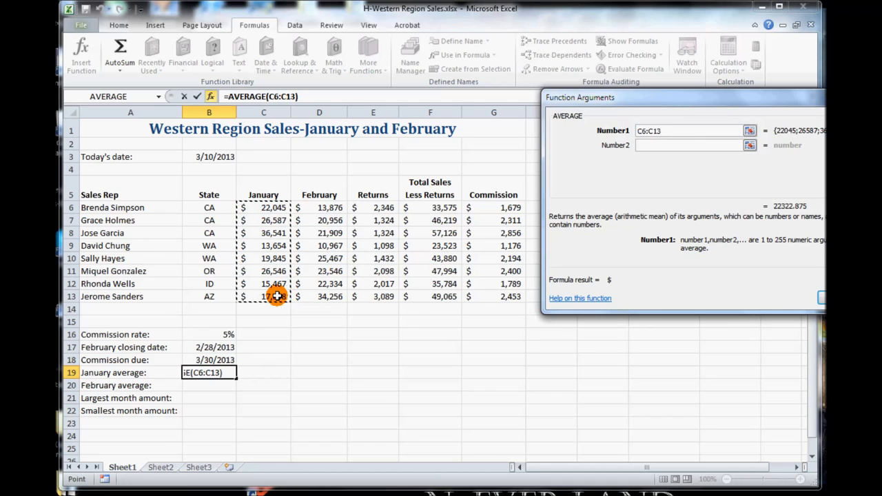
{"action": "left_click", "coordinate": [273, 207]}
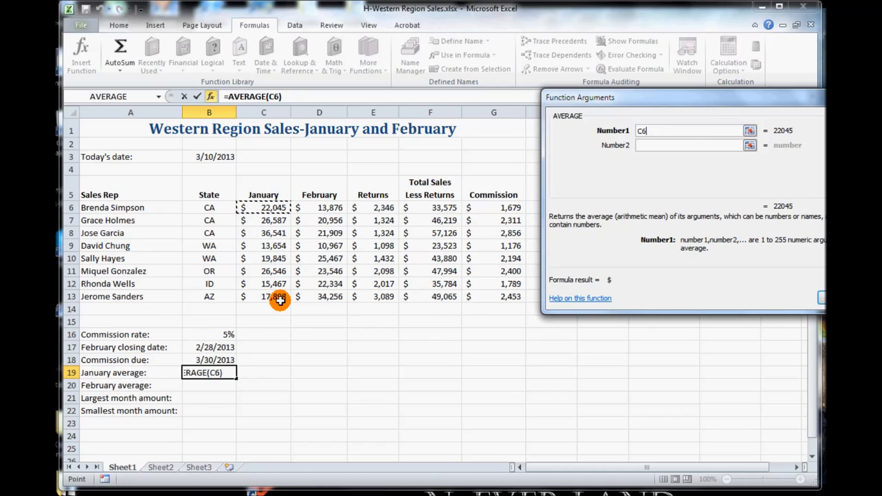
{"action": "left_click", "coordinate": [279, 297], "text": "shift"}
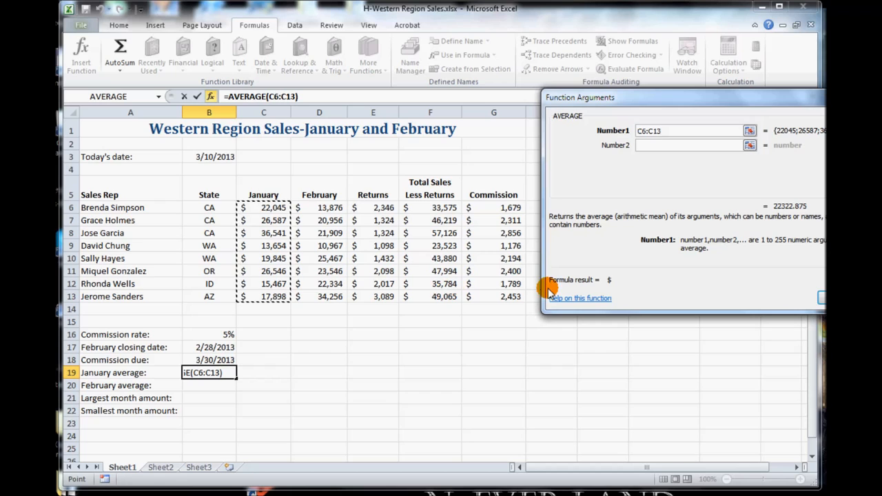
{"action": "left_click", "coordinate": [821, 297]}
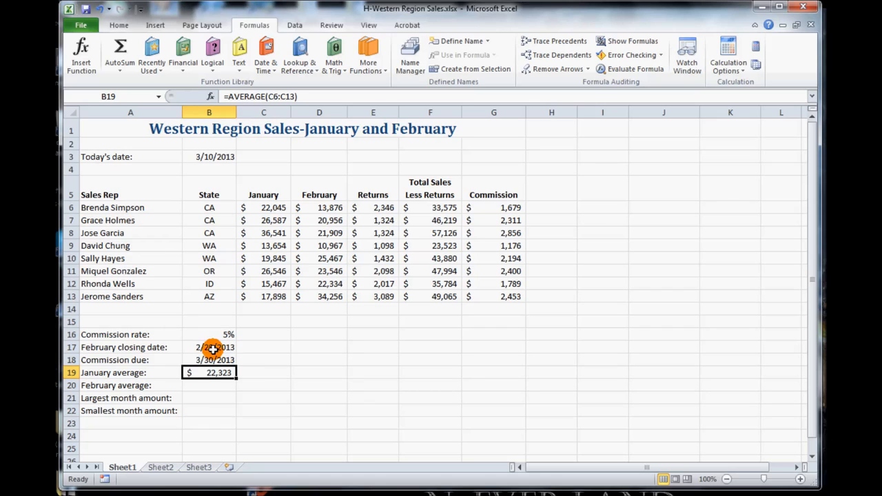
- Calculate the February average in cell B20 with the AutoSum Average function over D6:D13
{"action": "left_click", "coordinate": [211, 385]}
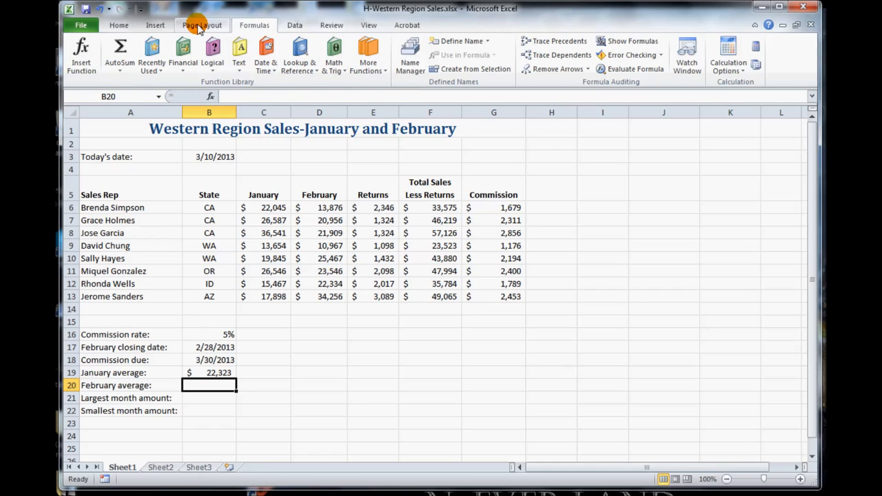
{"action": "left_click", "coordinate": [119, 25]}
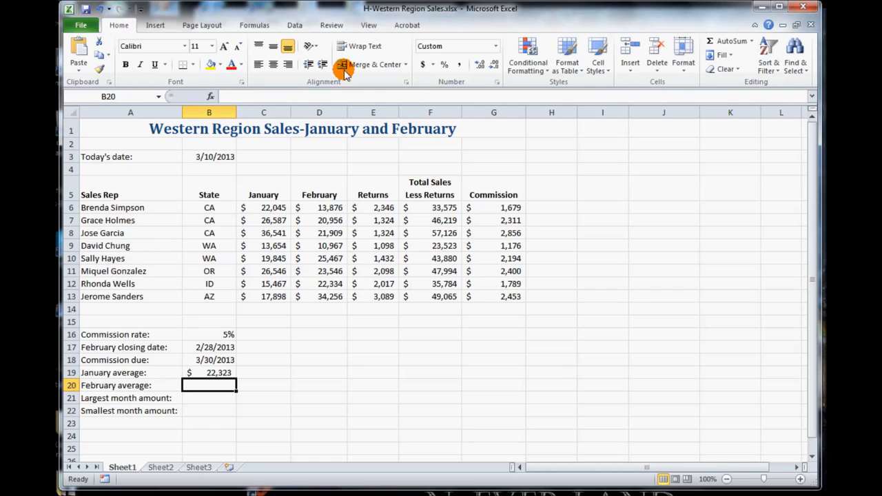
{"action": "left_click", "coordinate": [753, 41]}
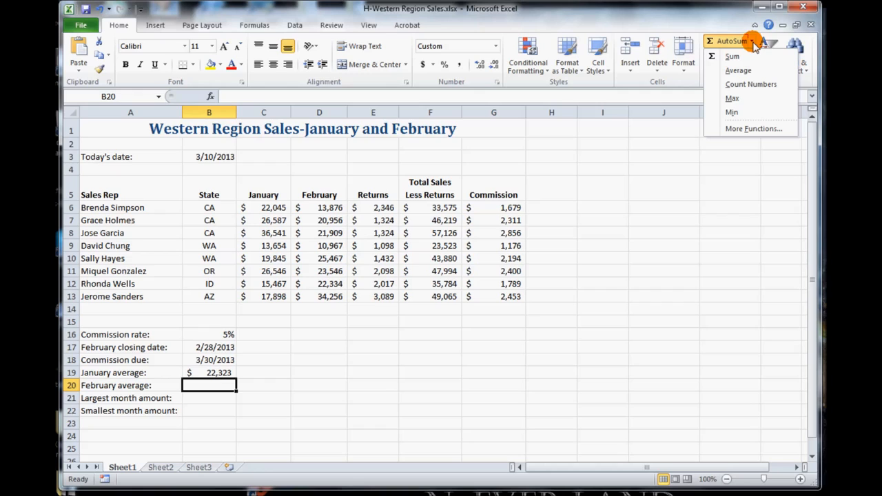
{"action": "left_click", "coordinate": [253, 26]}
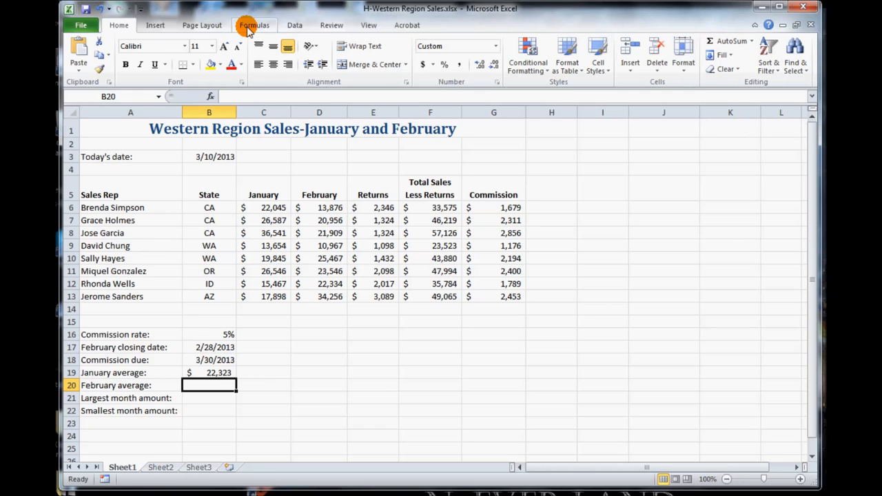
{"action": "left_click", "coordinate": [244, 27]}
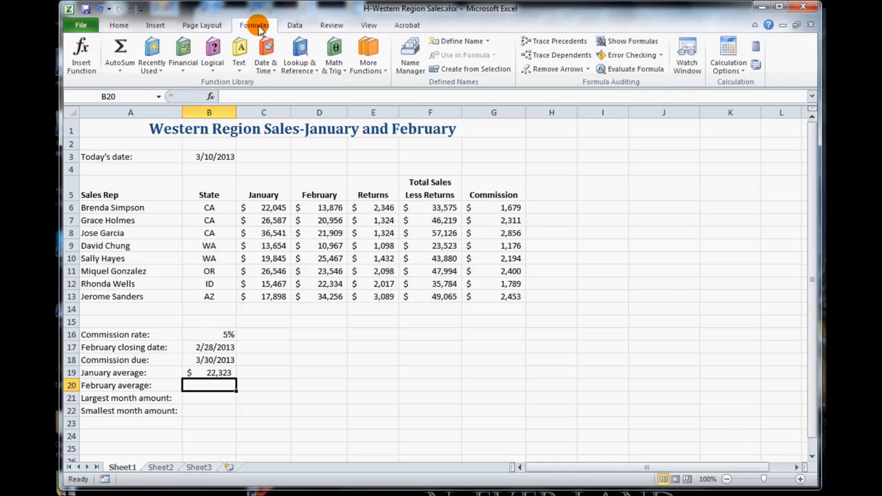
{"action": "left_click", "coordinate": [120, 72]}
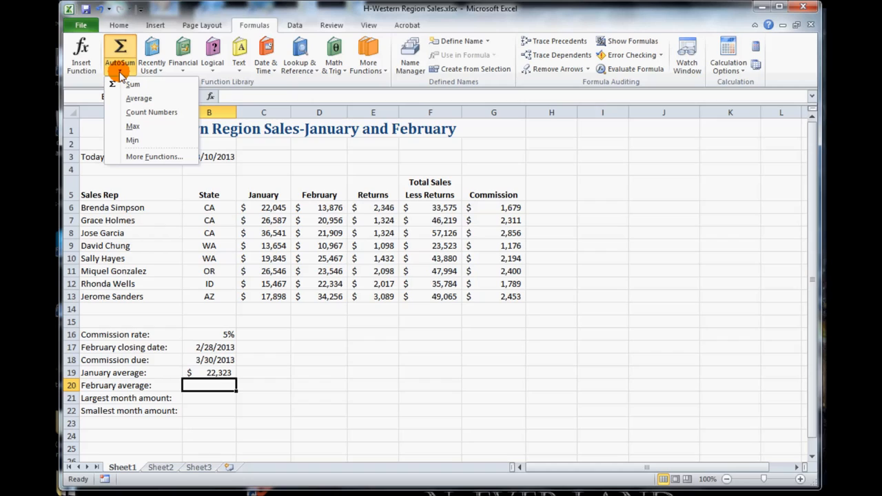
{"action": "left_click", "coordinate": [155, 98]}
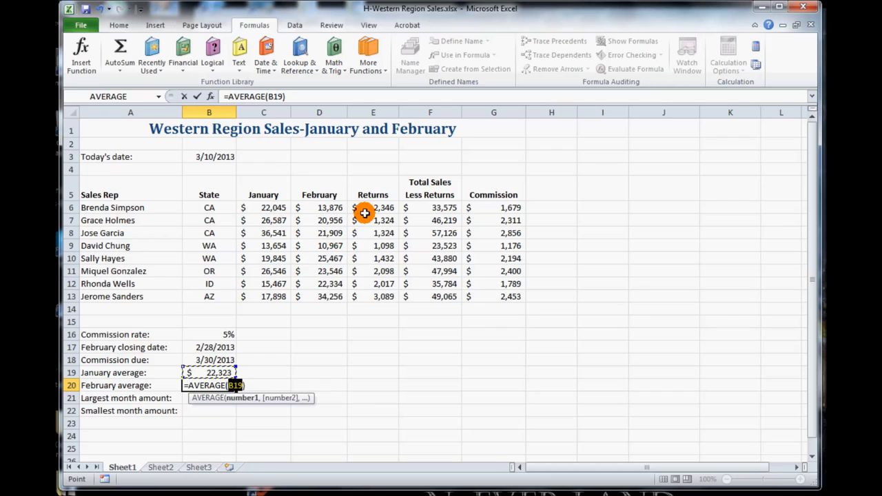
{"action": "left_click", "coordinate": [328, 208]}
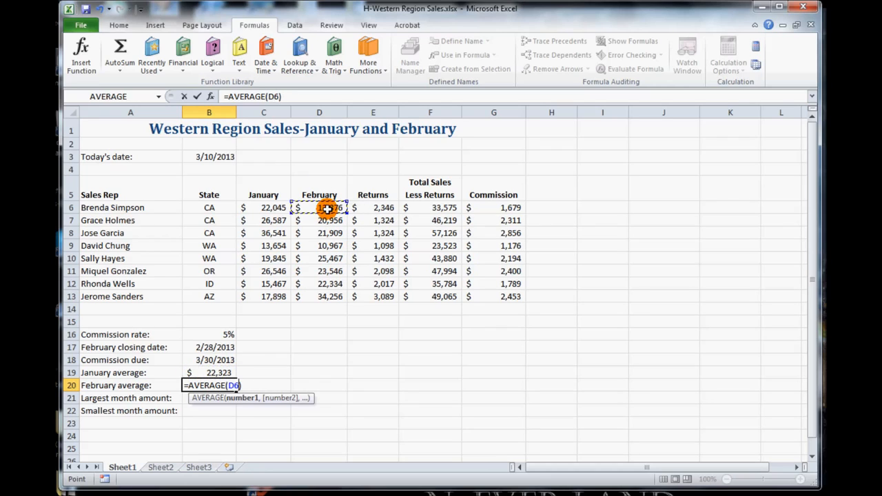
{"action": "left_click_drag", "start_coordinate": [328, 209], "coordinate": [332, 299]}
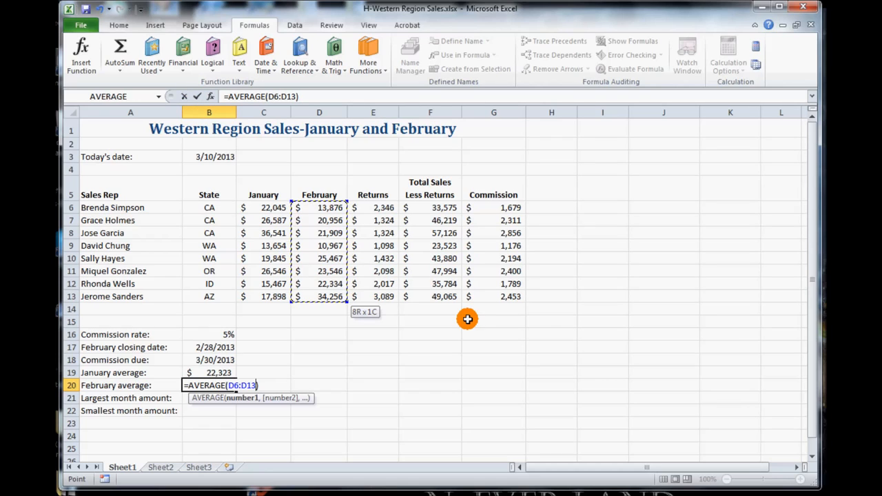
{"action": "key", "text": "Return"}
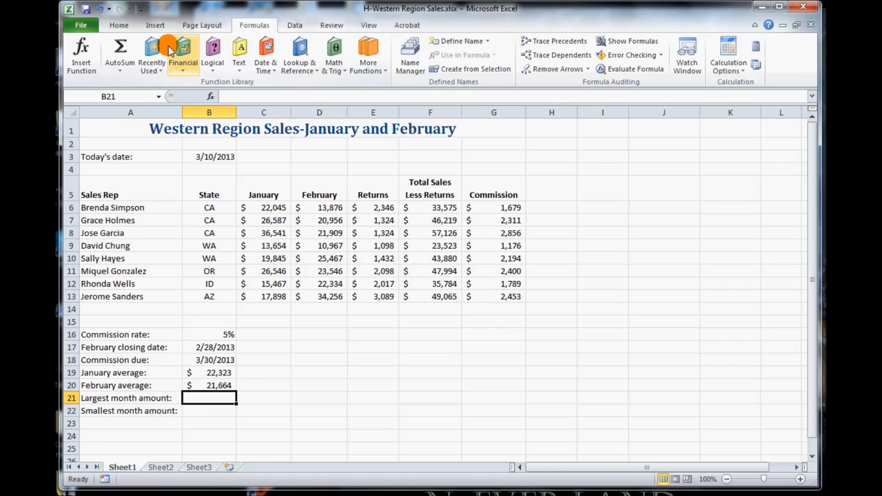
- Calculate the largest month amount in cell B21 with the AutoSum Max function over C6:D13
{"action": "left_click", "coordinate": [120, 71]}
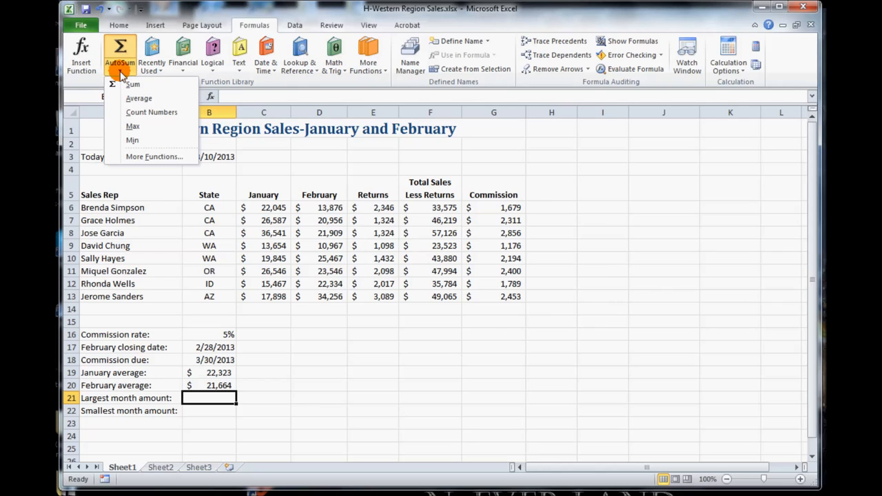
{"action": "left_click", "coordinate": [147, 127]}
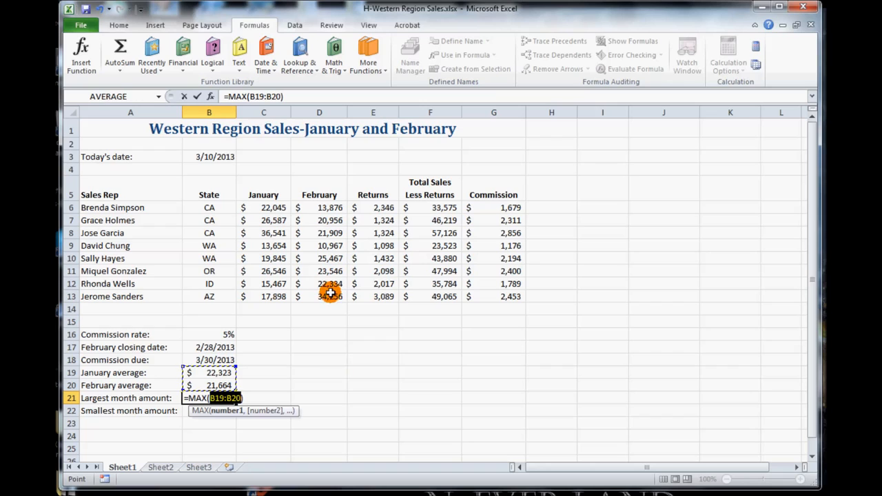
{"action": "left_click", "coordinate": [266, 207]}
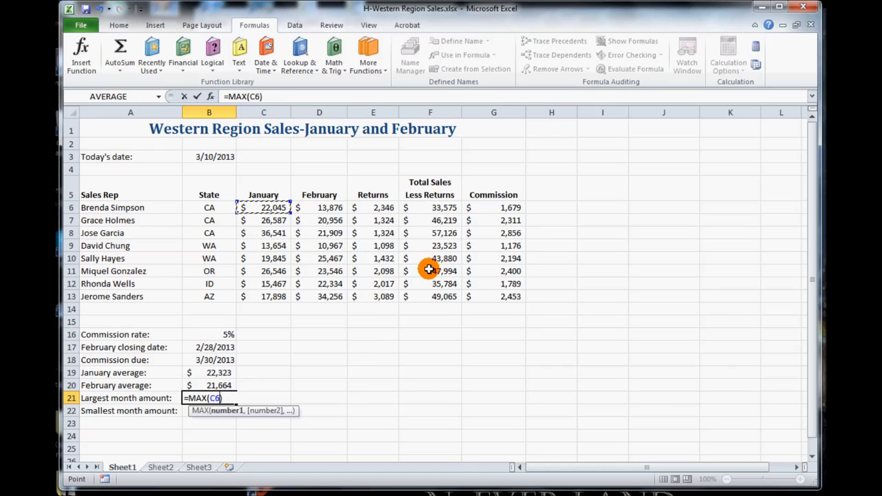
{"action": "left_click", "coordinate": [335, 296], "text": "shift"}
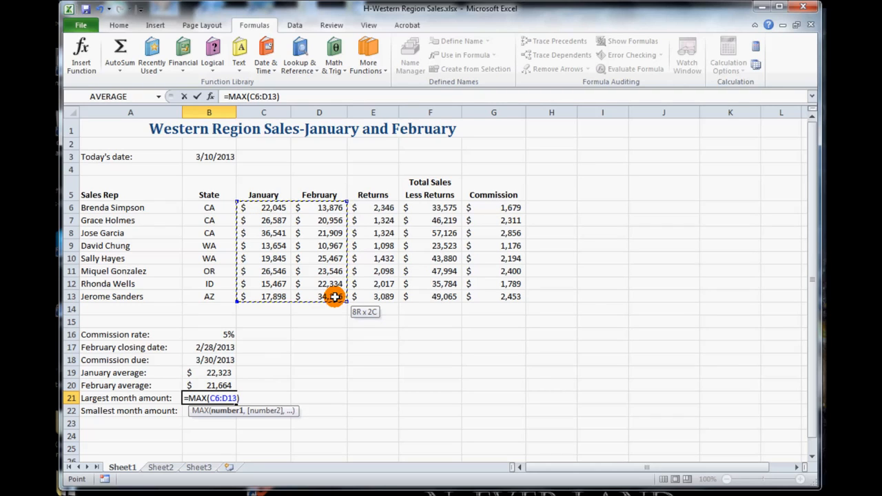
{"action": "mouse_move", "coordinate": [262, 205]}
{"action": "left_mouse_down"}
{"action": "mouse_move", "coordinate": [270, 223]}
{"action": "mouse_move", "coordinate": [474, 283]}
{"action": "mouse_move", "coordinate": [338, 204]}
{"action": "mouse_move", "coordinate": [400, 319]}
{"action": "mouse_move", "coordinate": [321, 296]}
{"action": "mouse_move", "coordinate": [276, 206]}
{"action": "left_mouse_up"}
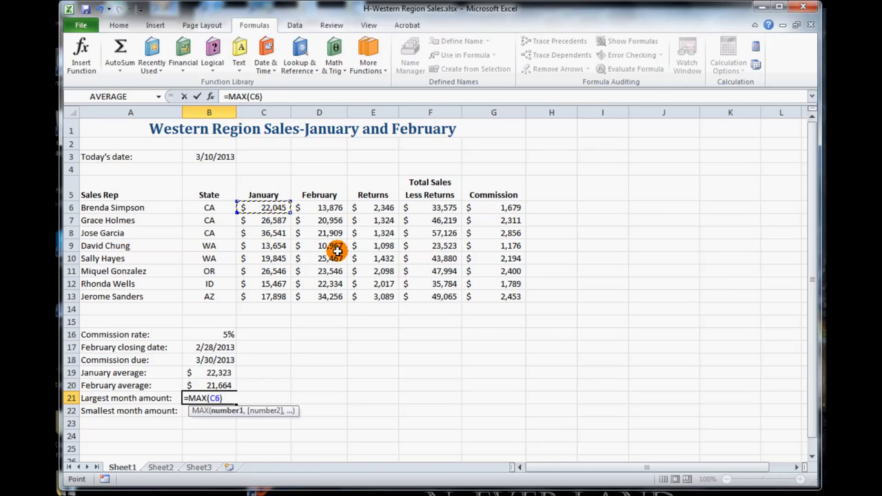
{"action": "left_click", "coordinate": [329, 298], "text": "shift"}
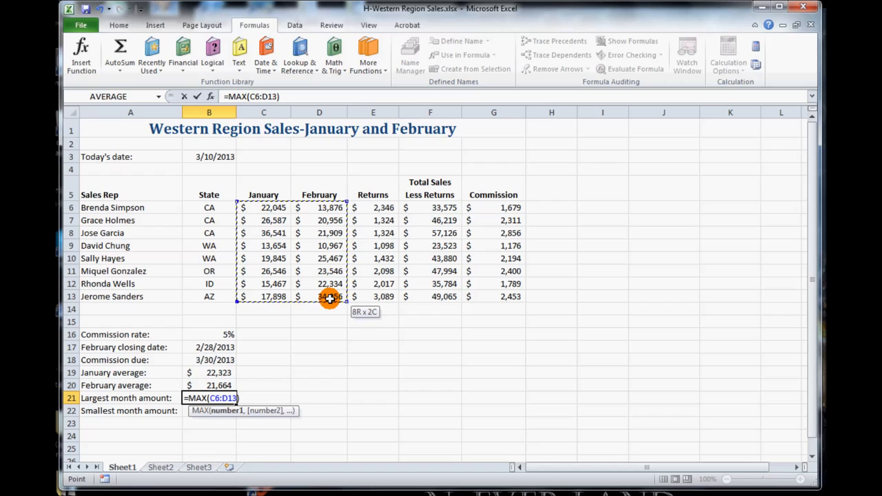
{"action": "left_click", "coordinate": [198, 99]}
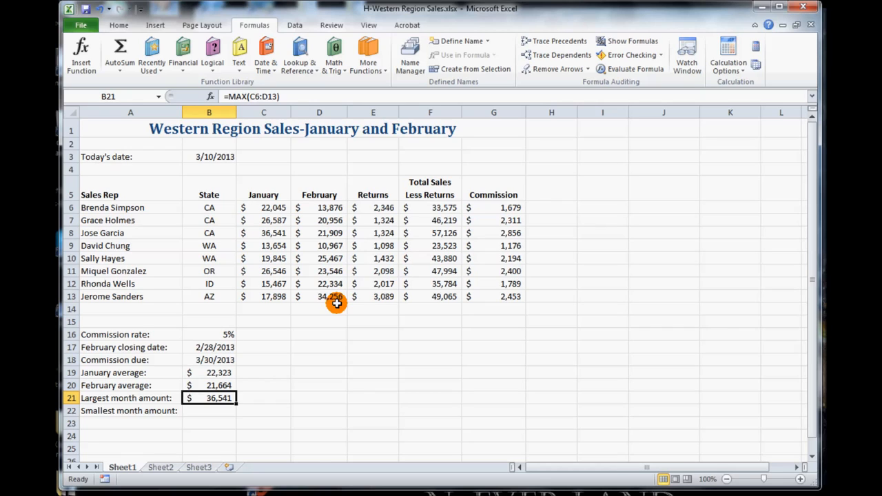
- Calculate the smallest month amount in cell B22 with the AutoSum Min function over C6:D13, and save the workbook
{"action": "left_click", "coordinate": [211, 411]}
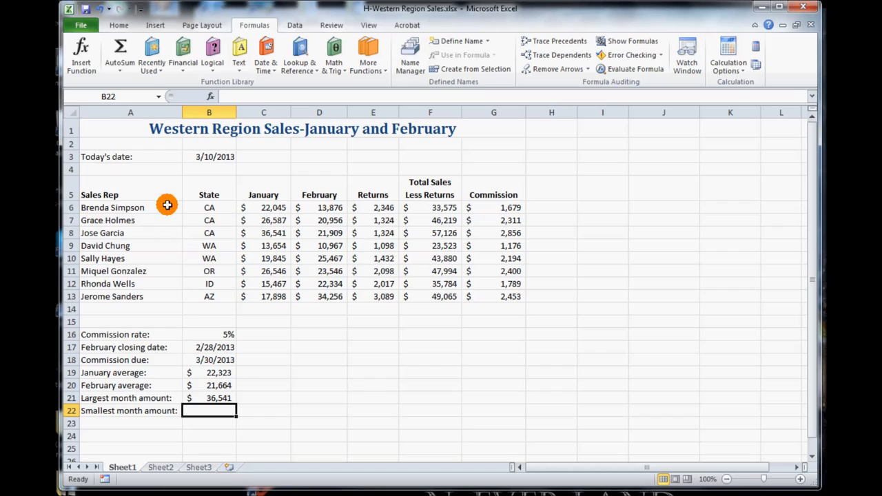
{"action": "left_click", "coordinate": [120, 72]}
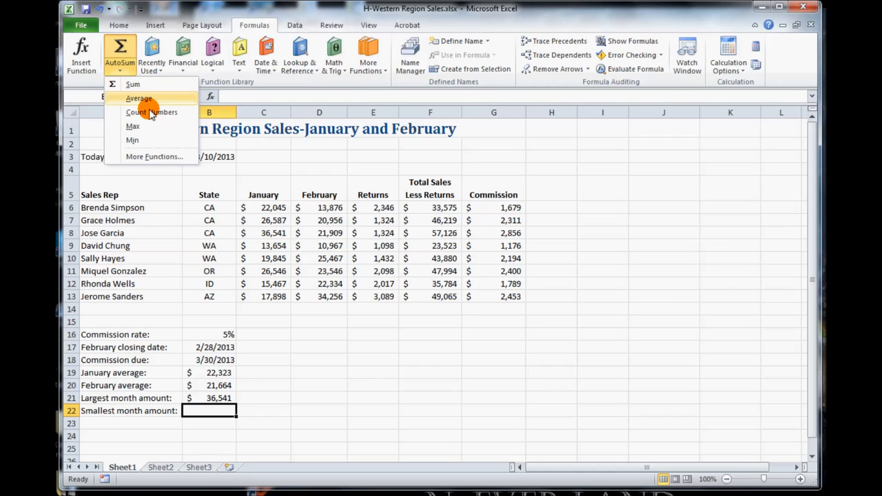
{"action": "left_click", "coordinate": [149, 140]}
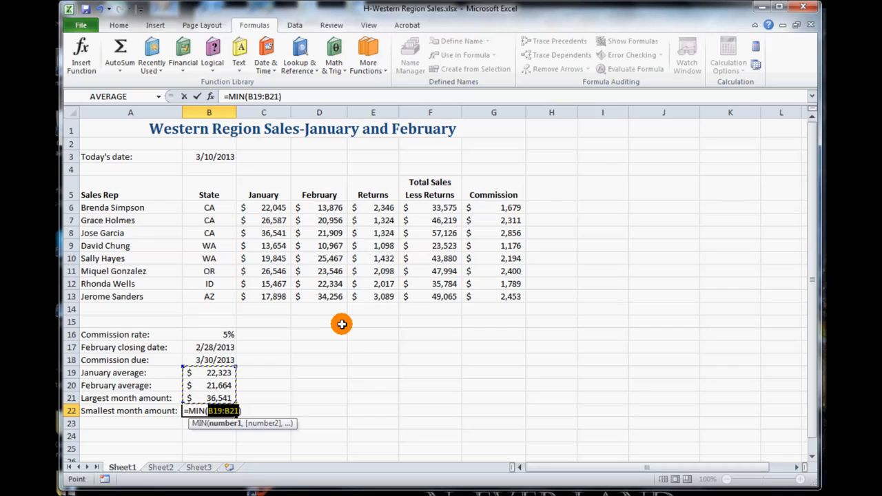
{"action": "left_click", "coordinate": [269, 207]}
{"action": "left_click_drag", "start_coordinate": [331, 295], "coordinate": [331, 295]}
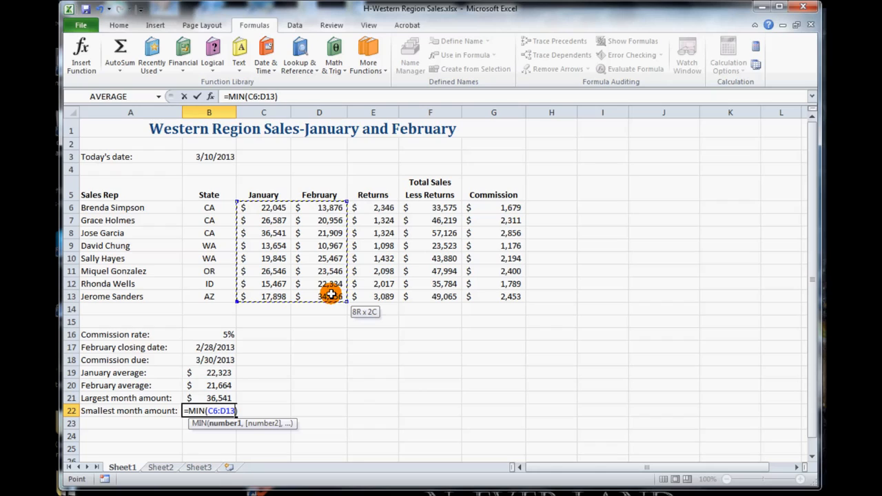
{"action": "key", "text": "Return"}
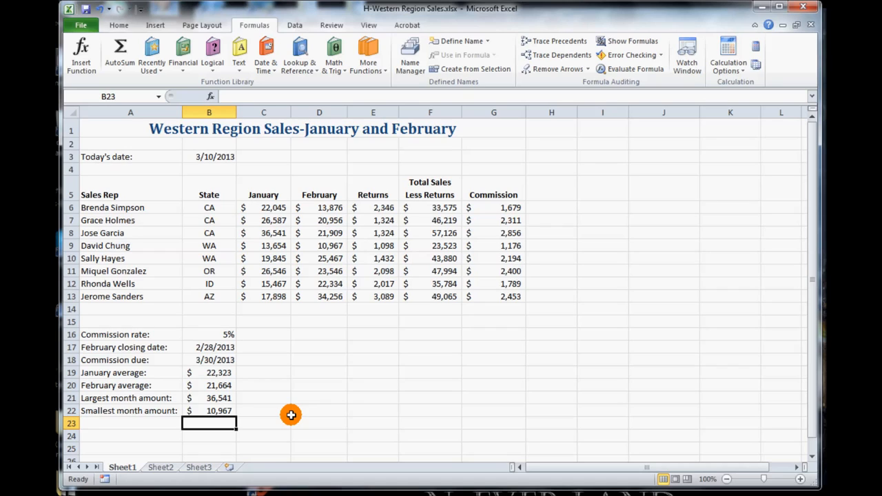
{"action": "left_click", "coordinate": [86, 11]}
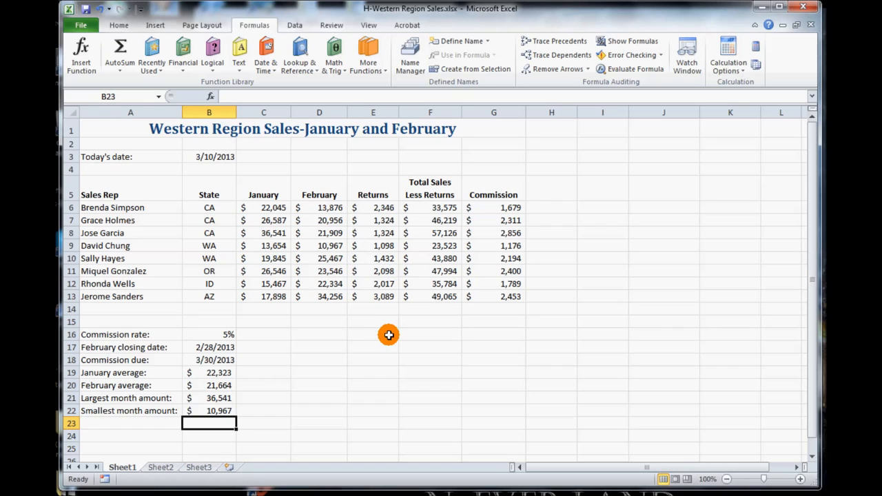